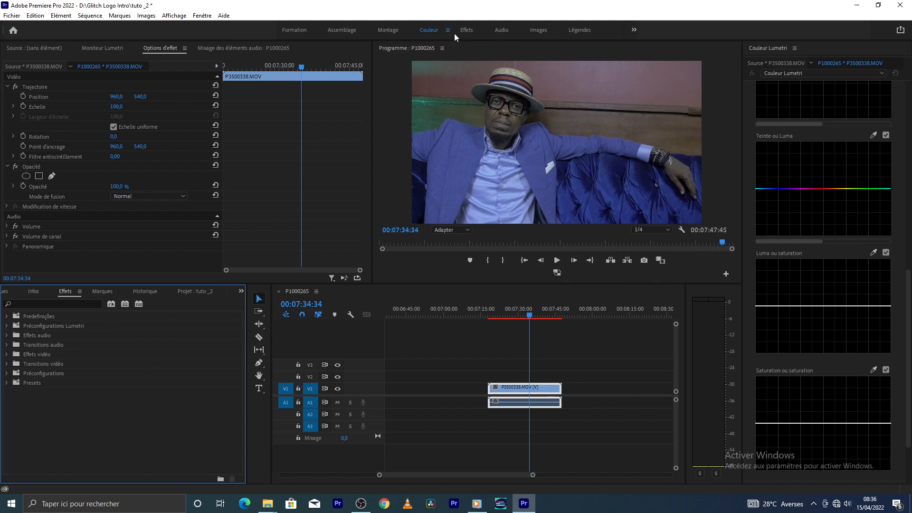
Select the P3500338.MOV clip and look through its Correction de base, Créatif and Courbes colour settings
click(513, 391)
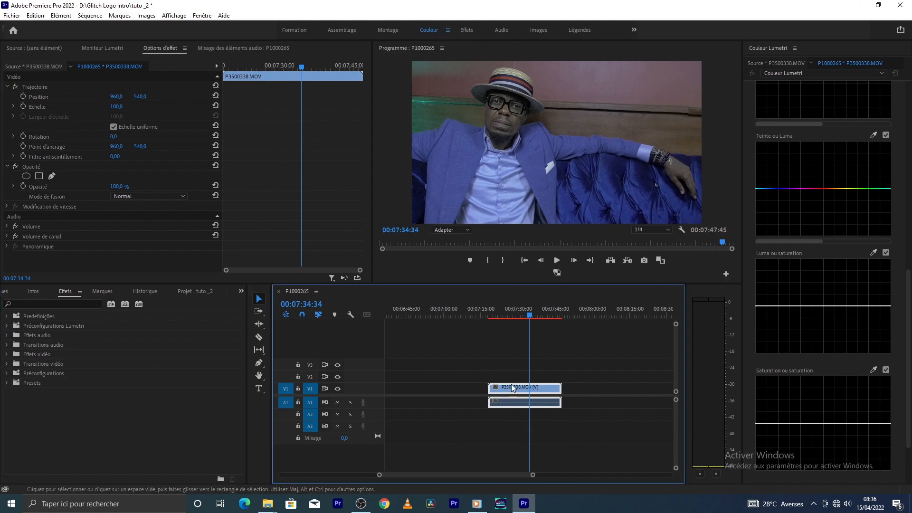
scroll(808, 169, up, 8)
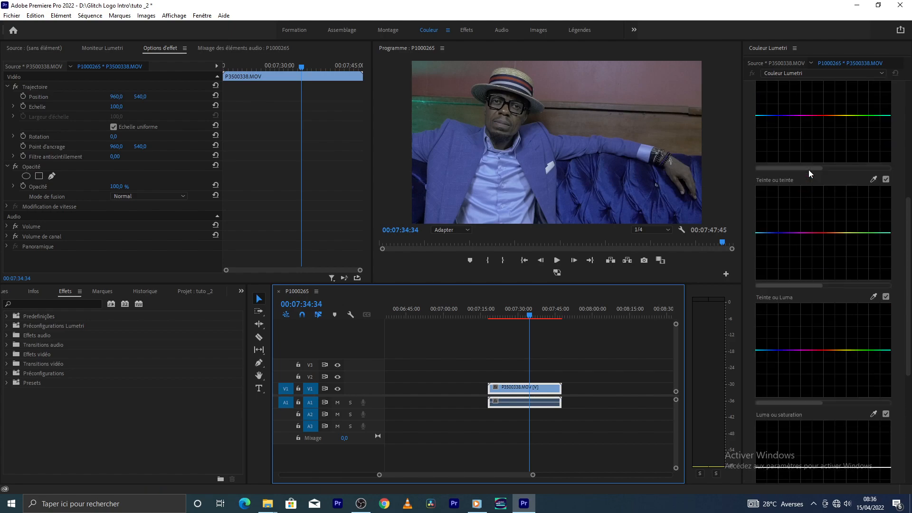
scroll(808, 169, up, 5)
click(752, 146)
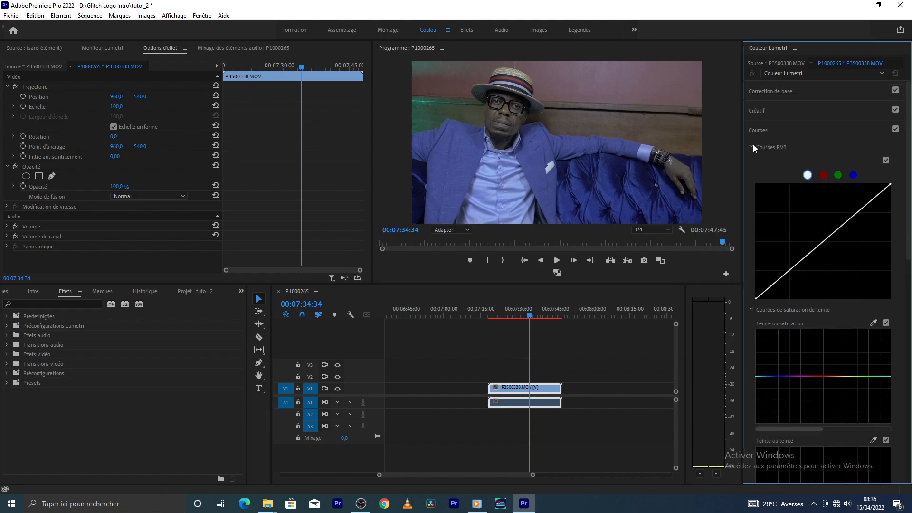
click(751, 148)
click(751, 147)
click(751, 147)
click(800, 90)
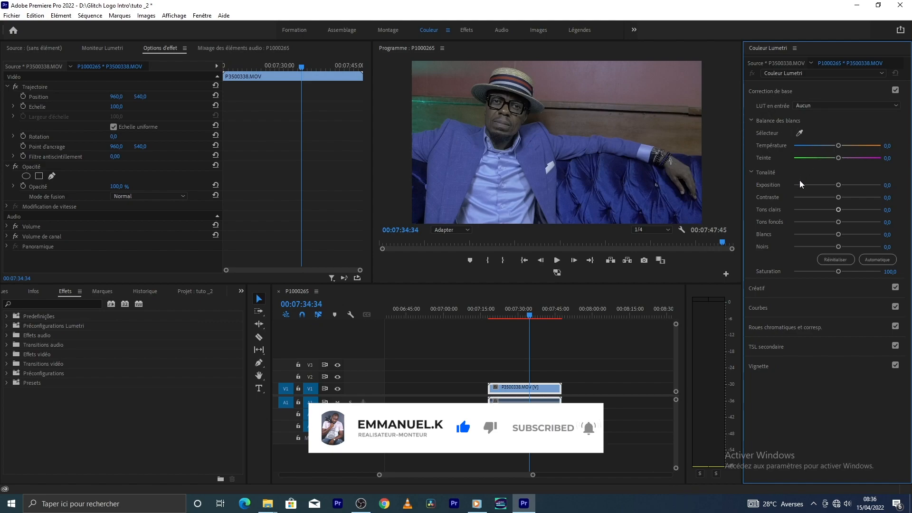
click(834, 287)
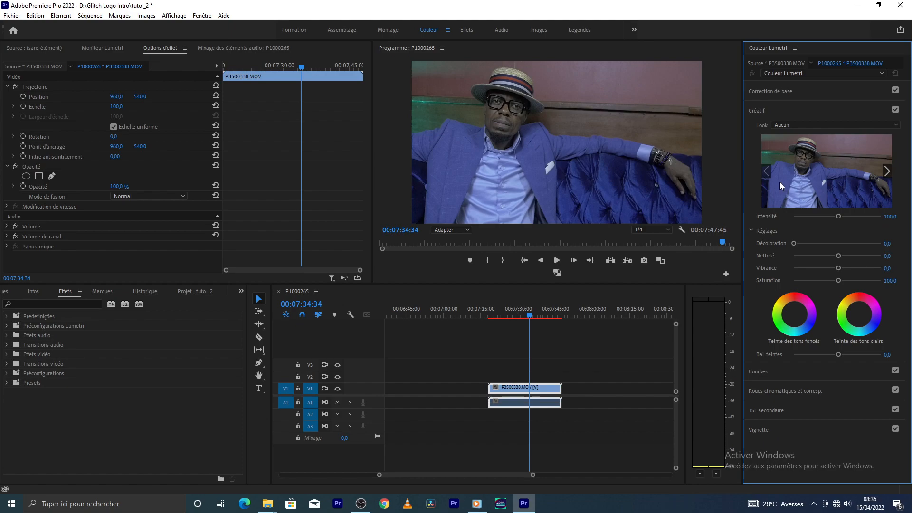
click(782, 372)
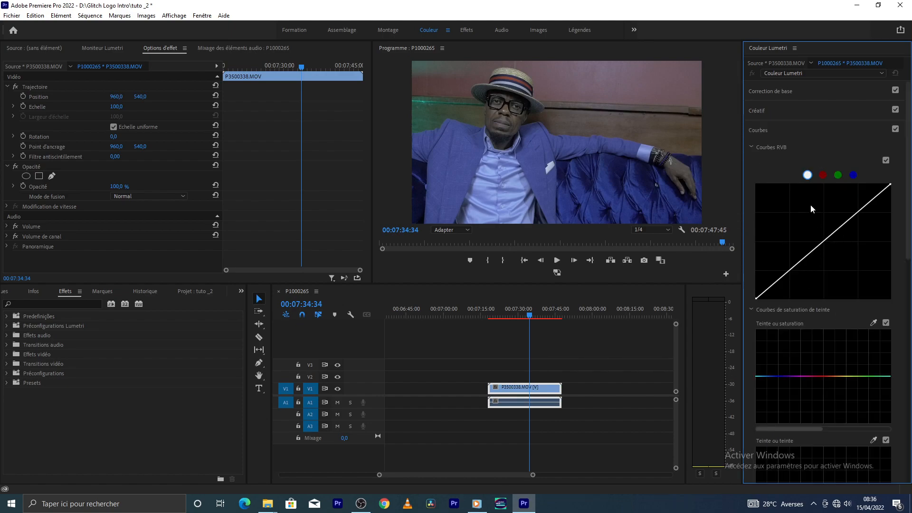
Load the LUT file whoismatt 06 - Standard from the luts new folder as the clip's creative look
click(788, 110)
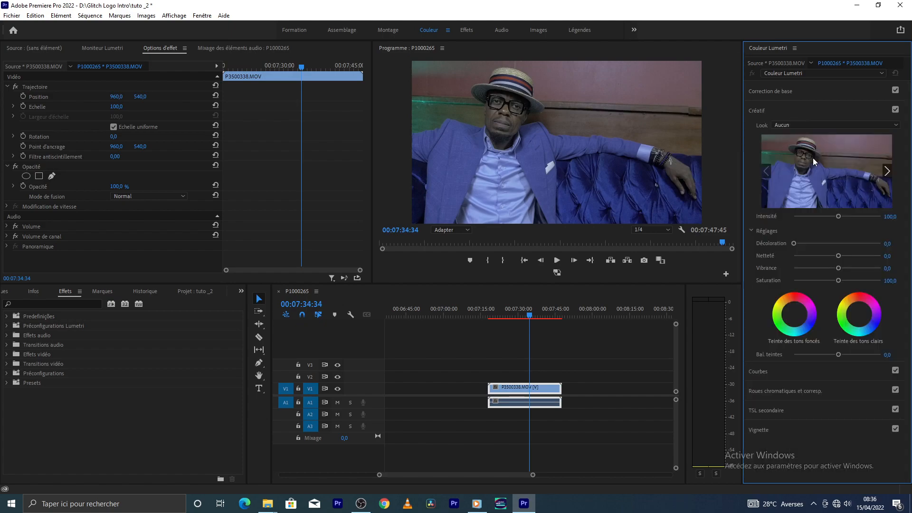
click(816, 125)
click(772, 155)
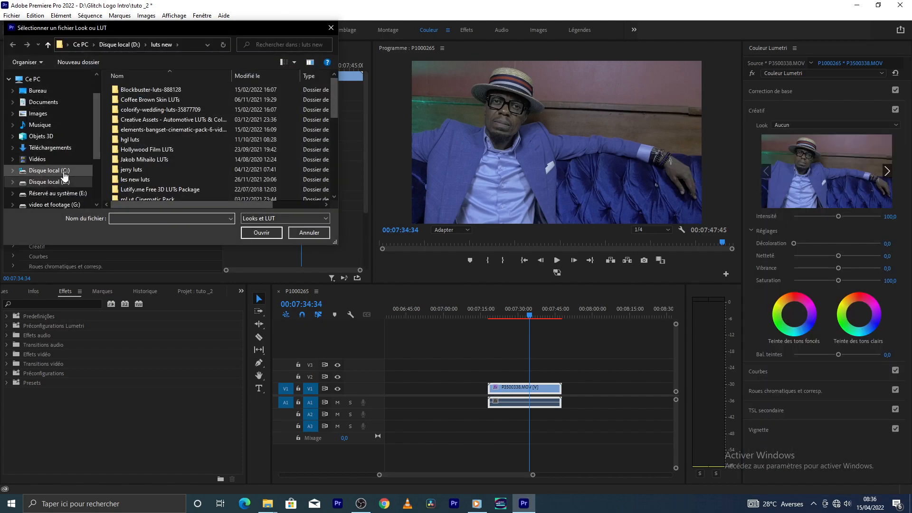
scroll(172, 167, down, 8)
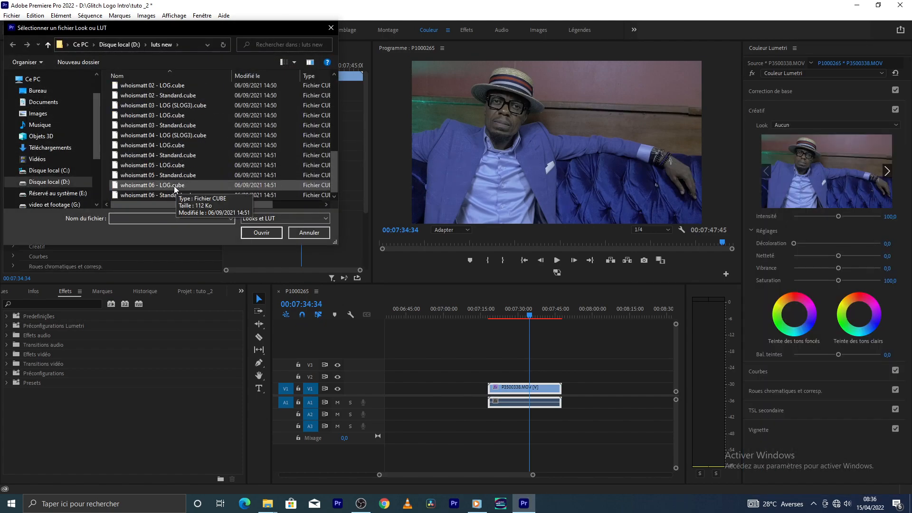
click(174, 190)
click(261, 233)
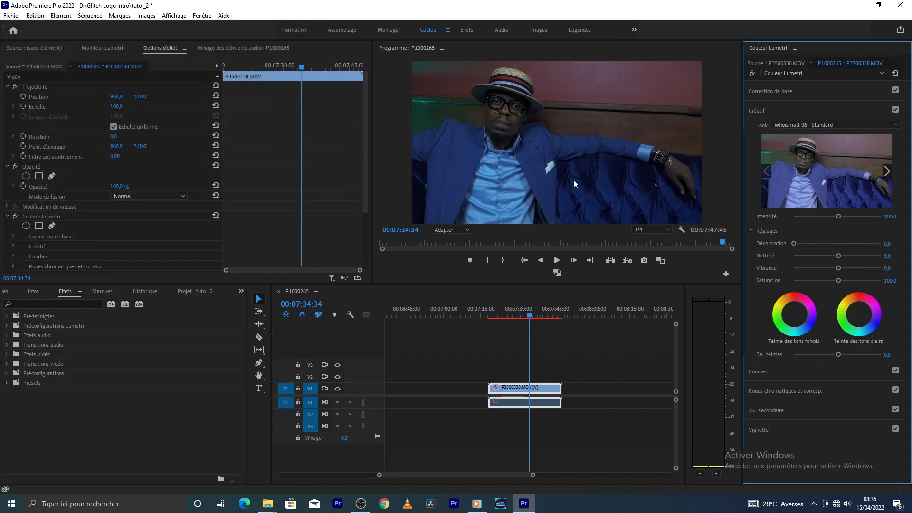
Display the Lumetri waveform and raise the clip's Tons clairs to about 51 and Blancs to about 43.5
click(104, 49)
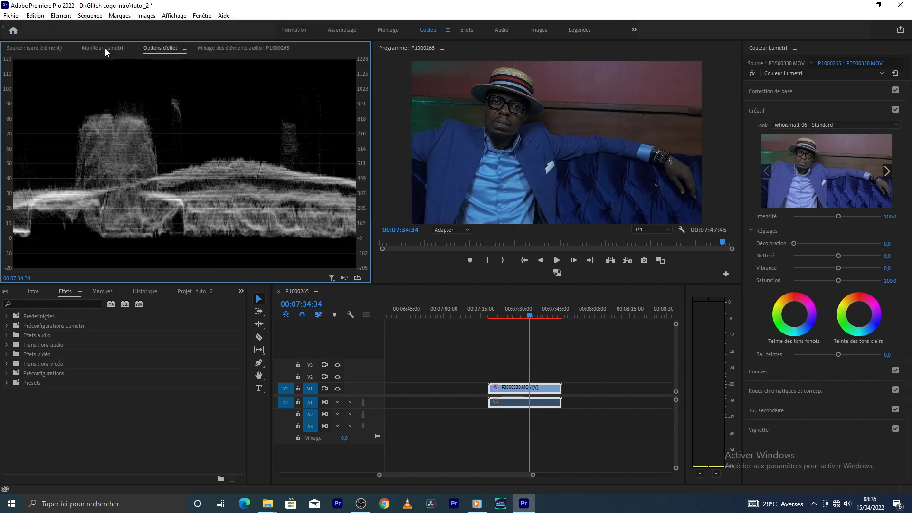
click(799, 91)
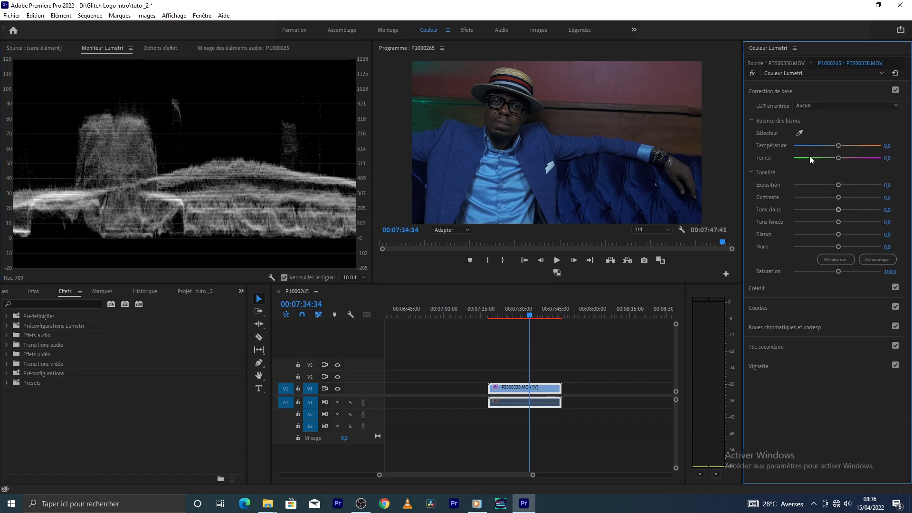
click(550, 387)
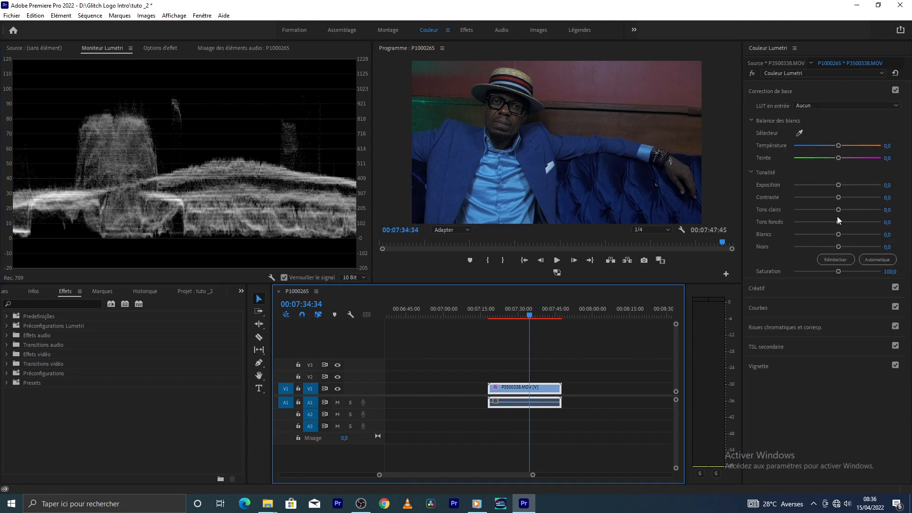
drag(838, 209, 853, 234)
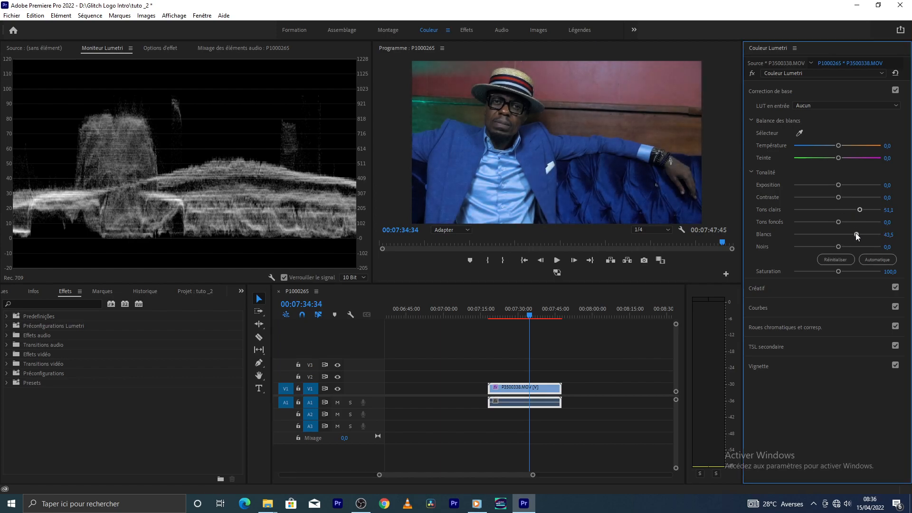
Sample the blue of the man's jacket for the Teinte ou saturation curve
click(817, 288)
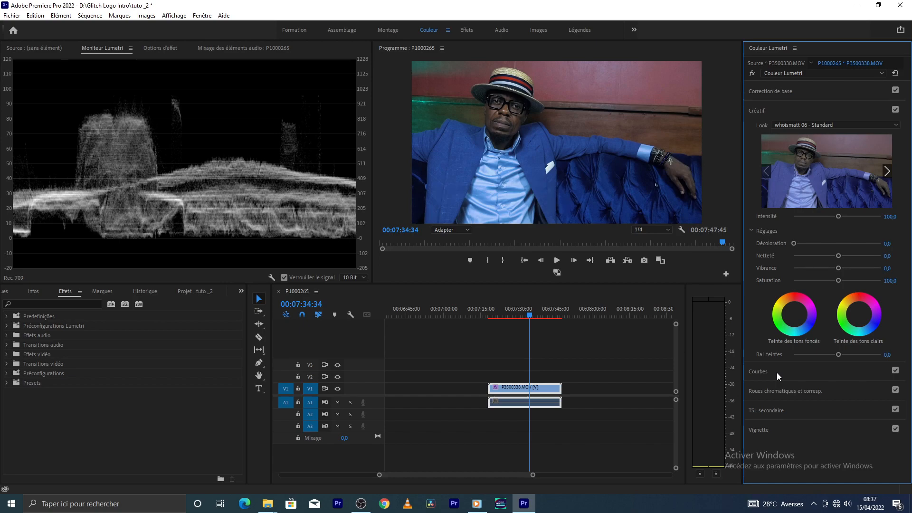
click(817, 371)
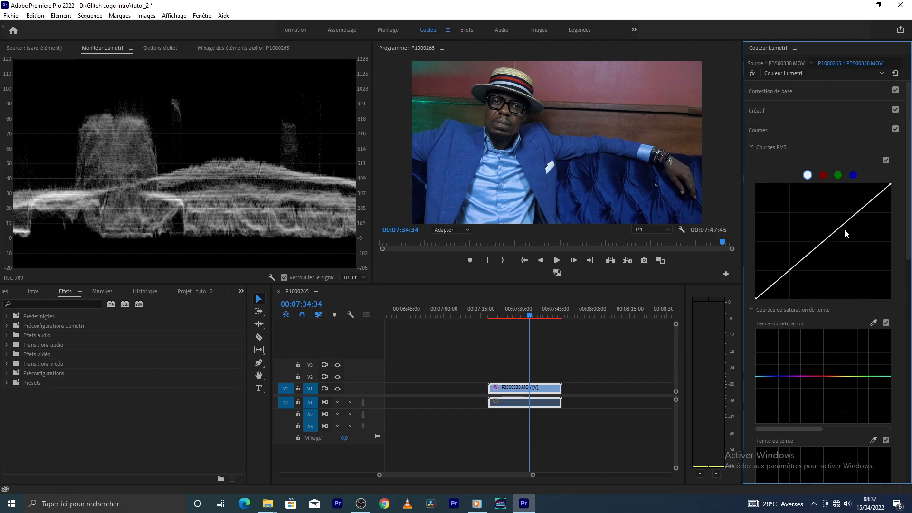
scroll(784, 290, down, 3)
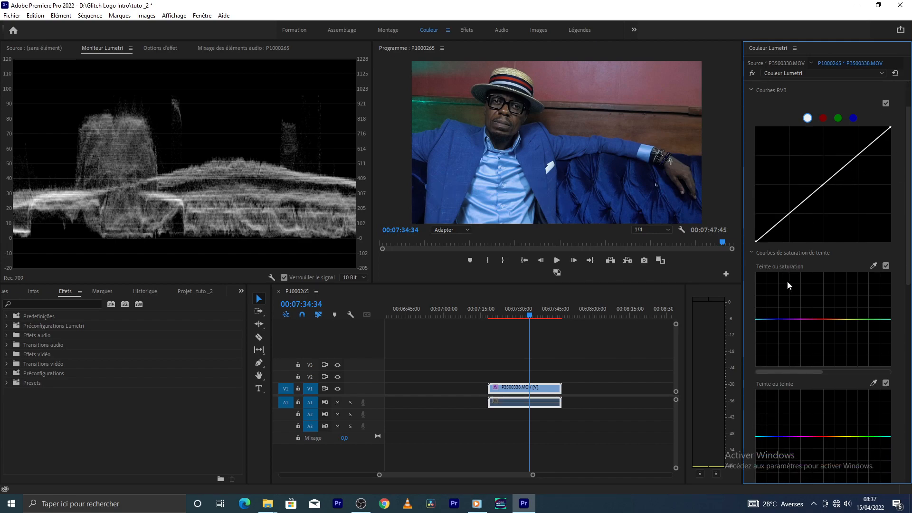
scroll(788, 281, down, 2)
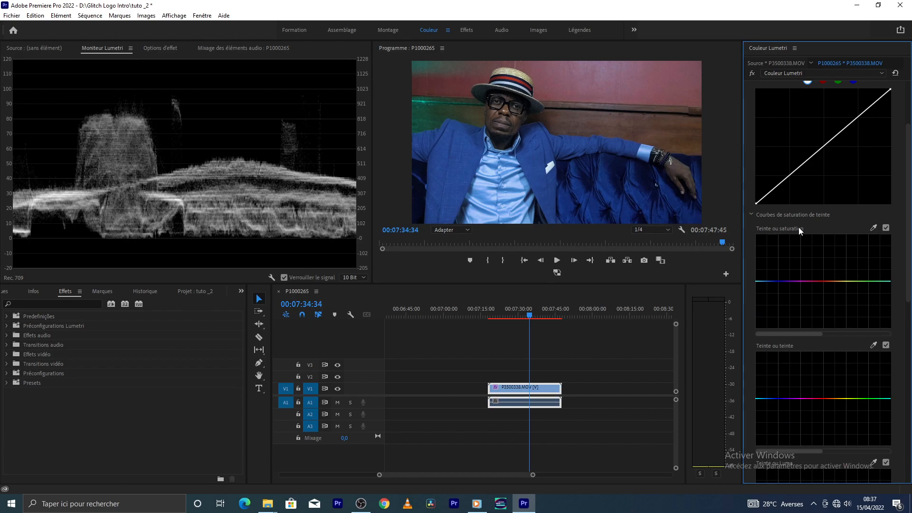
click(873, 228)
click(463, 168)
scroll(815, 301, down, 2)
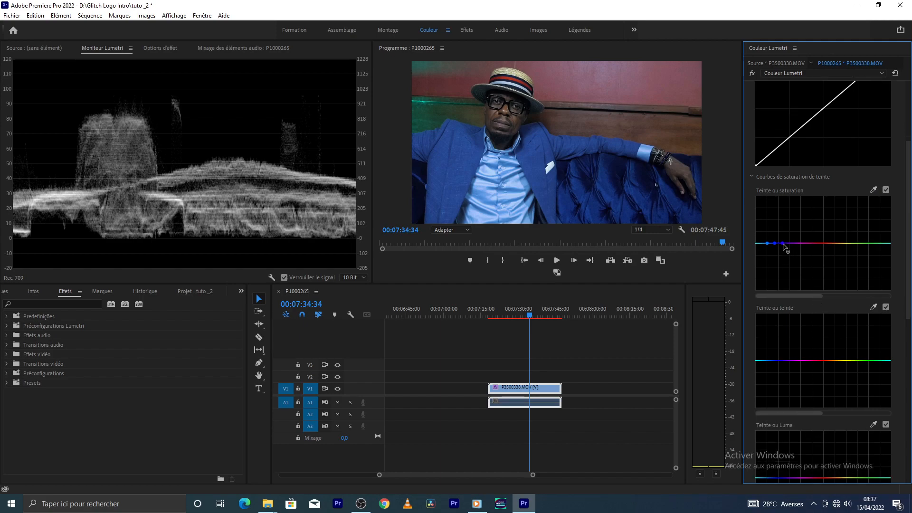
Lower both outer points of the Teinte ou saturation curve to the minimum and narrow the peak, desaturating everything except blue
drag(783, 245, 785, 291)
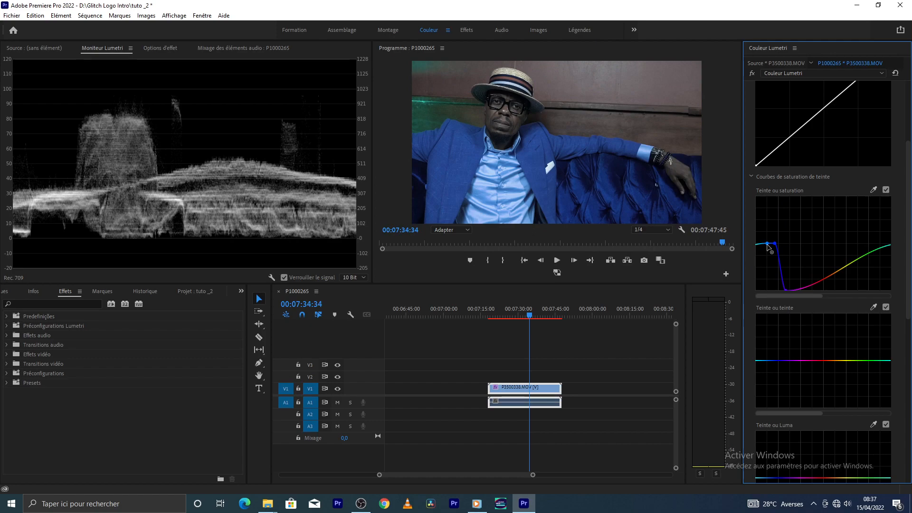
drag(769, 246, 768, 302)
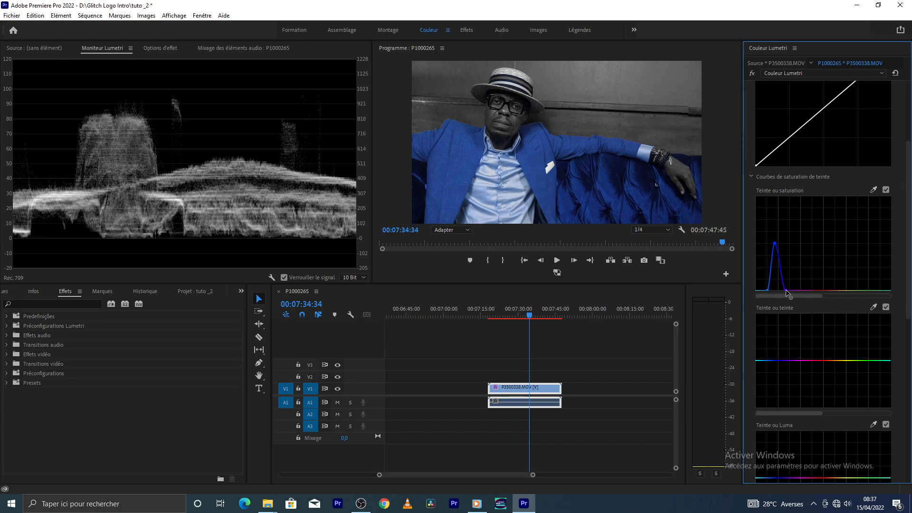
drag(787, 292, 767, 292)
Sample the blue jacket for the Teinte ou teinte curve and lower its middle point to turn the jacket and sofa purple
scroll(908, 161, down, 3)
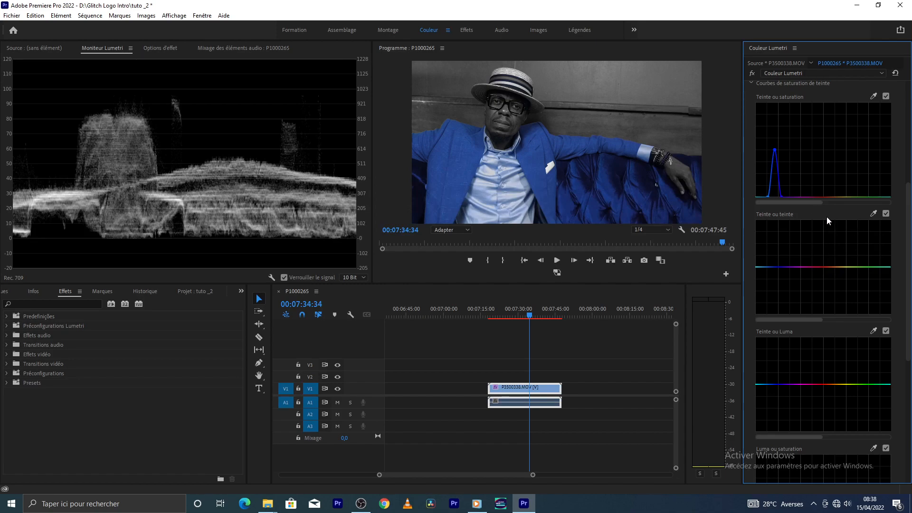
click(873, 213)
click(459, 157)
drag(775, 267, 778, 240)
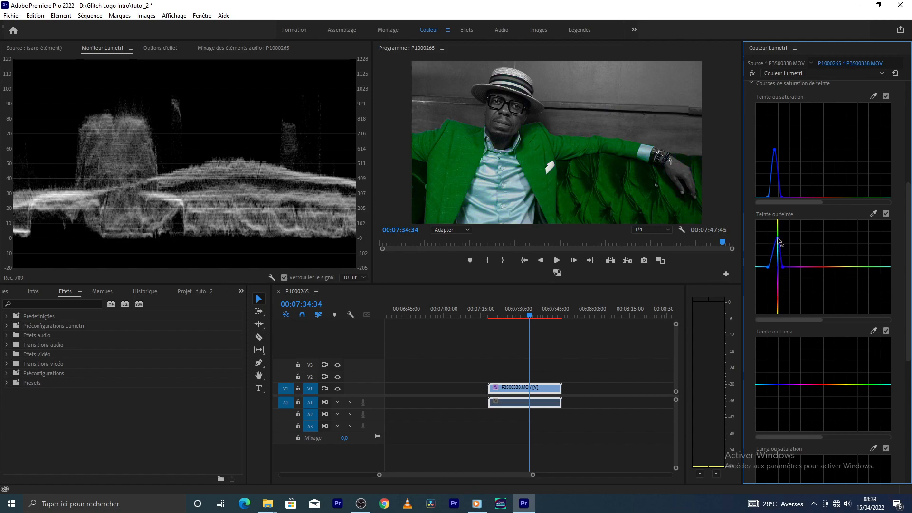
drag(778, 238, 778, 289)
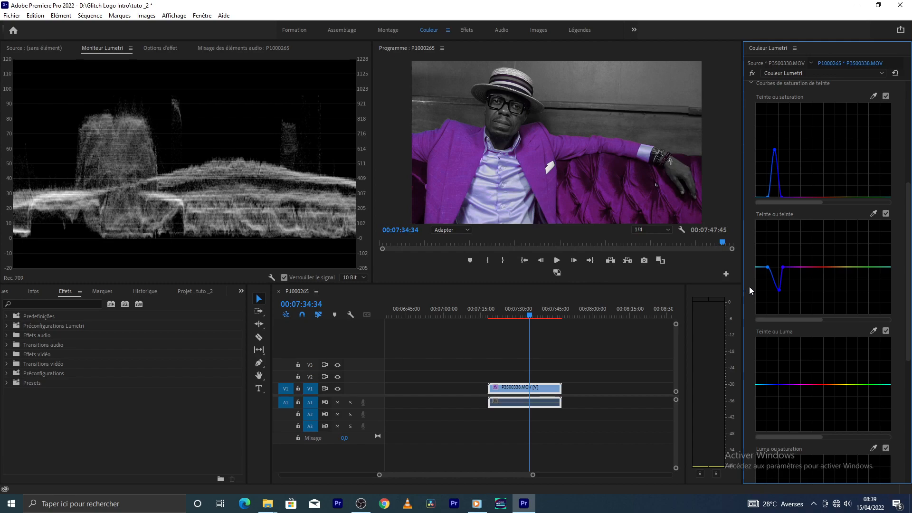
Sample the purple jacket for the Teinte ou Luma curve and raise its middle point slightly
scroll(908, 254, down, 3)
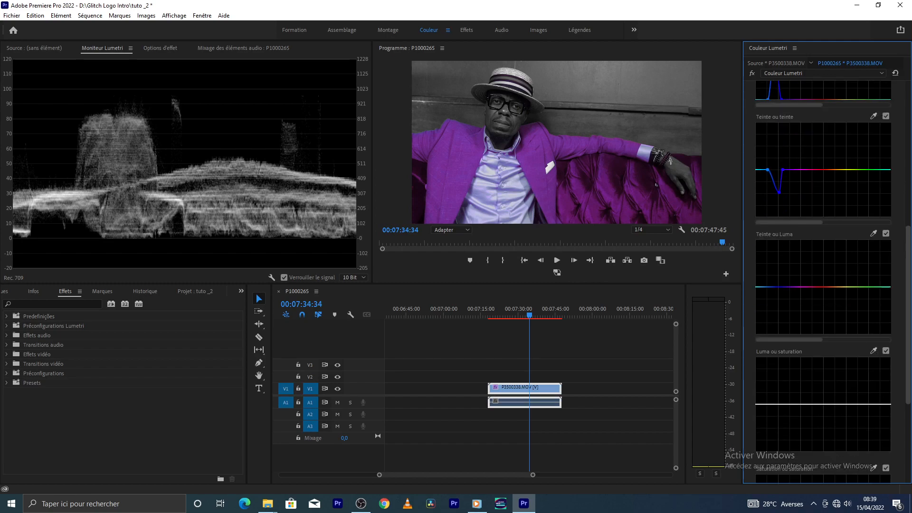
click(874, 233)
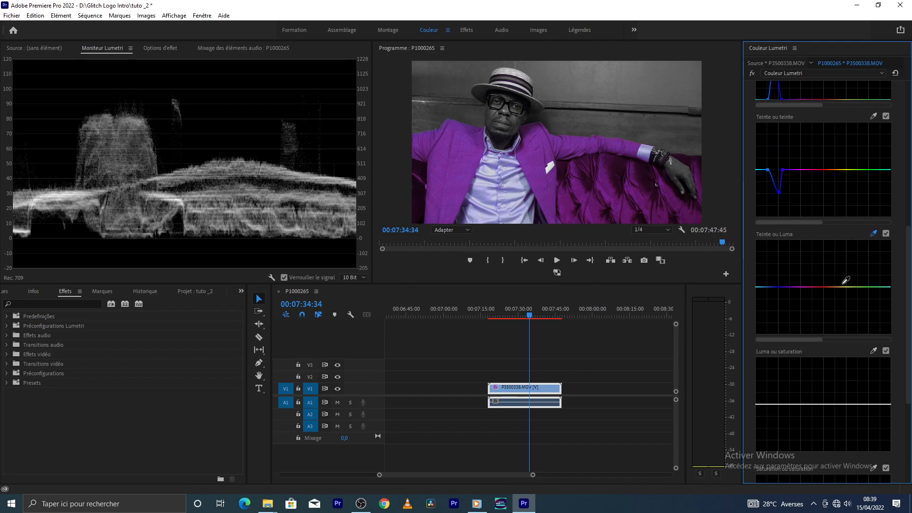
click(464, 184)
mouse_move(774, 287)
mouse_down()
mouse_move(774, 335)
mouse_move(777, 256)
mouse_move(774, 318)
mouse_move(776, 283)
mouse_up()
Add one point each to the Luma ou saturation and Saturation ou saturation curves and lower both lines slightly
drag(905, 254, 900, 312)
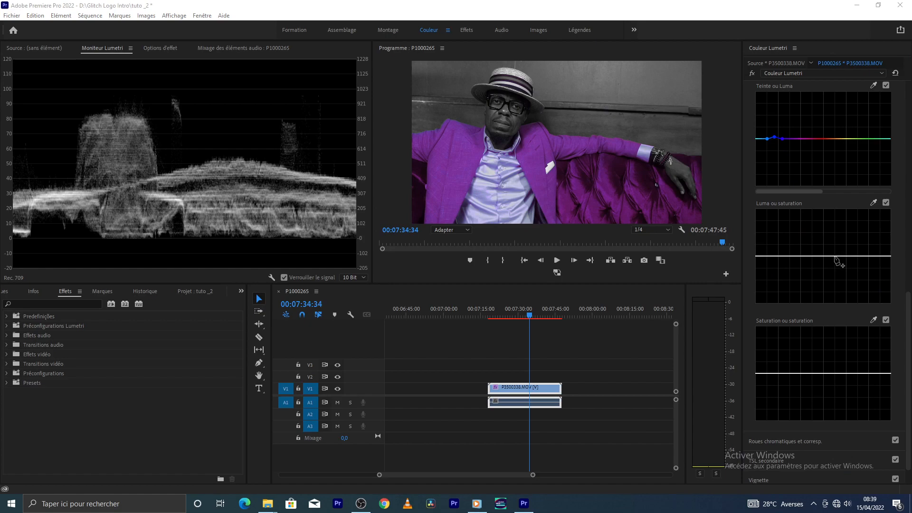
mouse_move(838, 257)
mouse_down()
mouse_move(840, 220)
mouse_move(840, 280)
mouse_move(839, 231)
mouse_move(844, 263)
mouse_up()
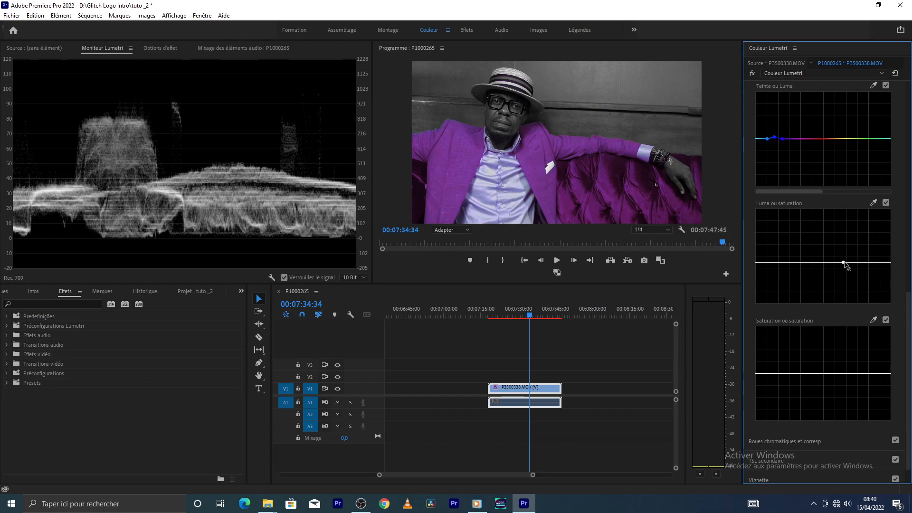
scroll(911, 311, down, 1)
scroll(910, 312, down, 1)
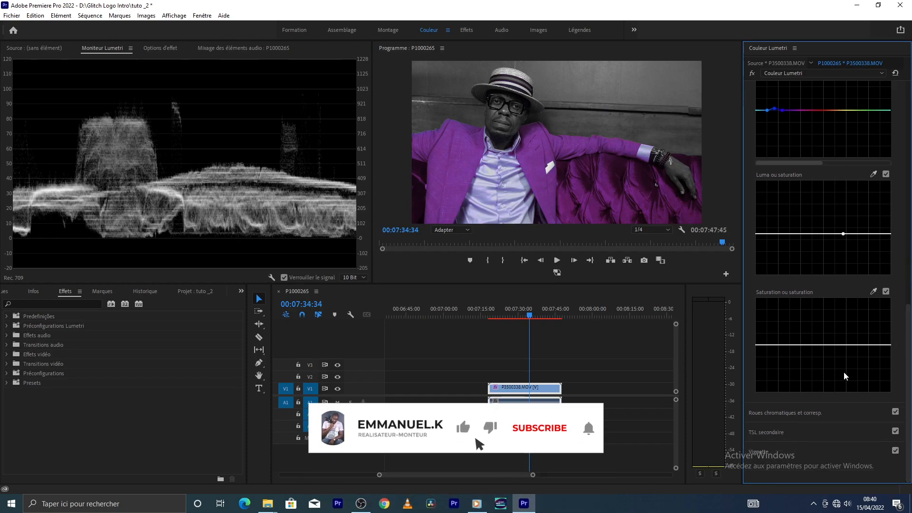
mouse_move(832, 345)
mouse_down()
mouse_move(833, 305)
mouse_move(844, 352)
mouse_up()
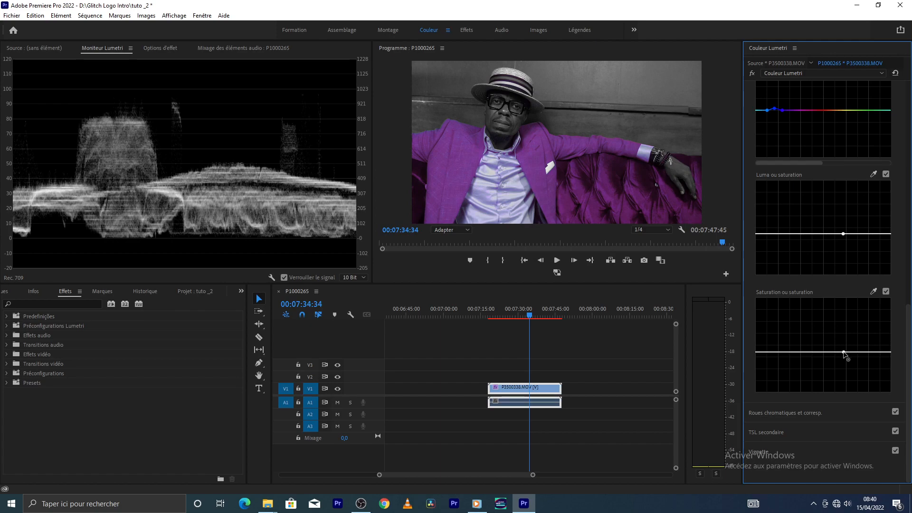
Add shadow, midtone and highlight points to the white RGB curve and lower the shadow point slightly for more contrast
drag(907, 328, 905, 130)
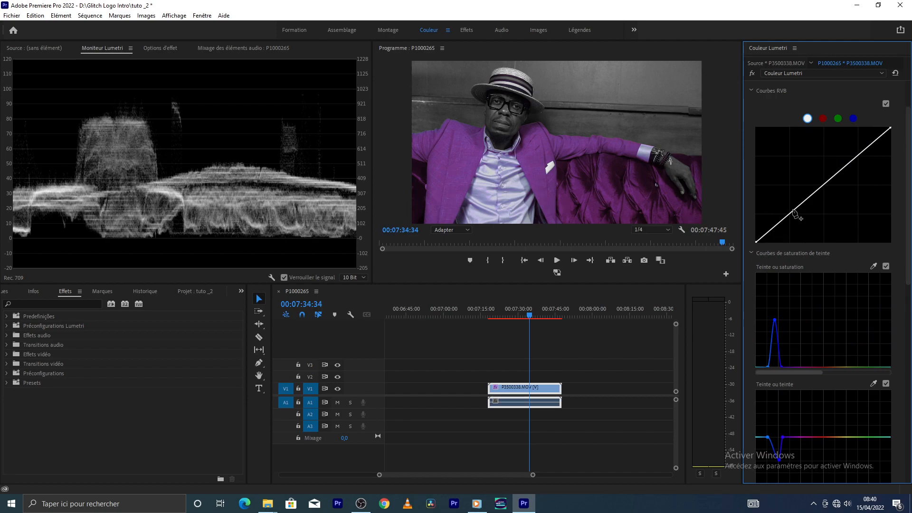
click(824, 184)
drag(789, 215, 790, 216)
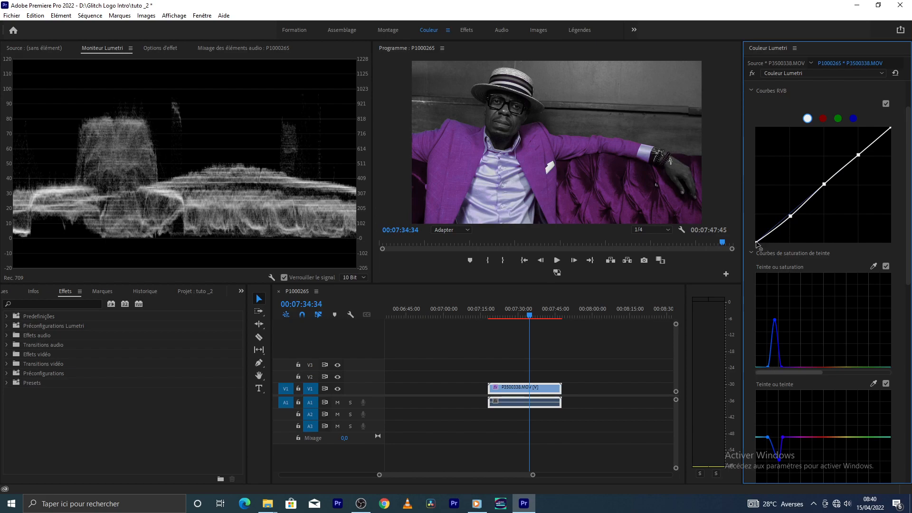
drag(763, 247, 757, 249)
Scrub through the graded clip and play it back to review the purple selective-colour effect
click(542, 316)
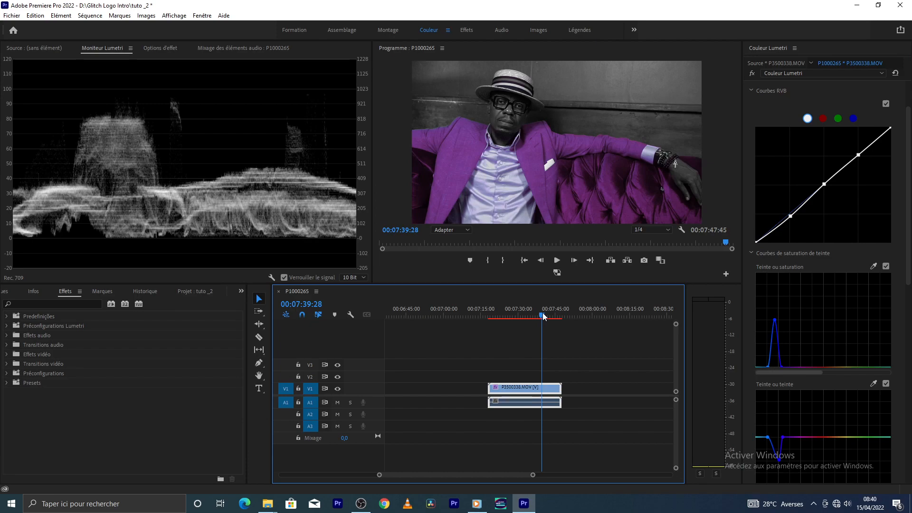
drag(534, 316, 514, 316)
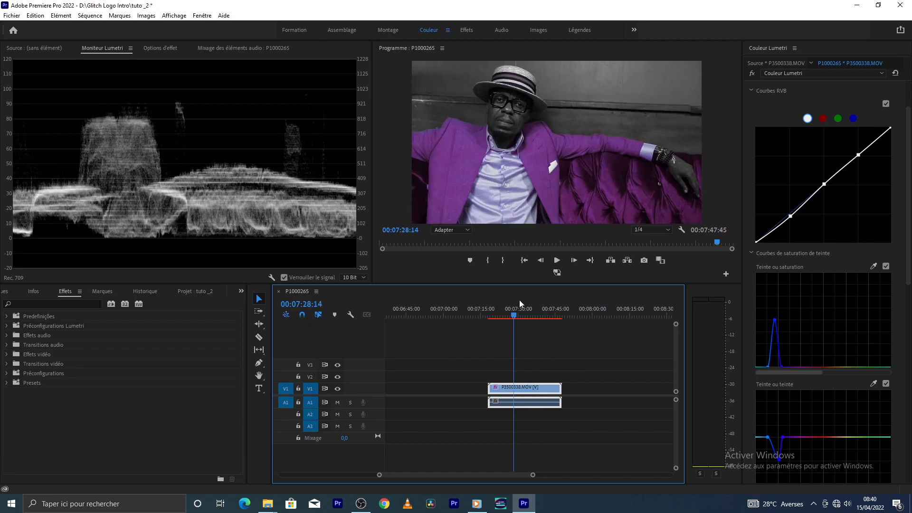
click(557, 260)
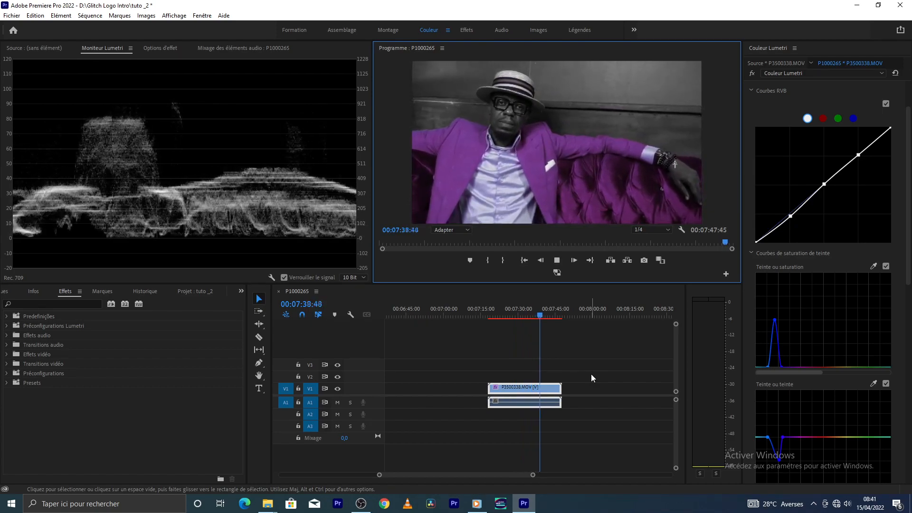
key(space)
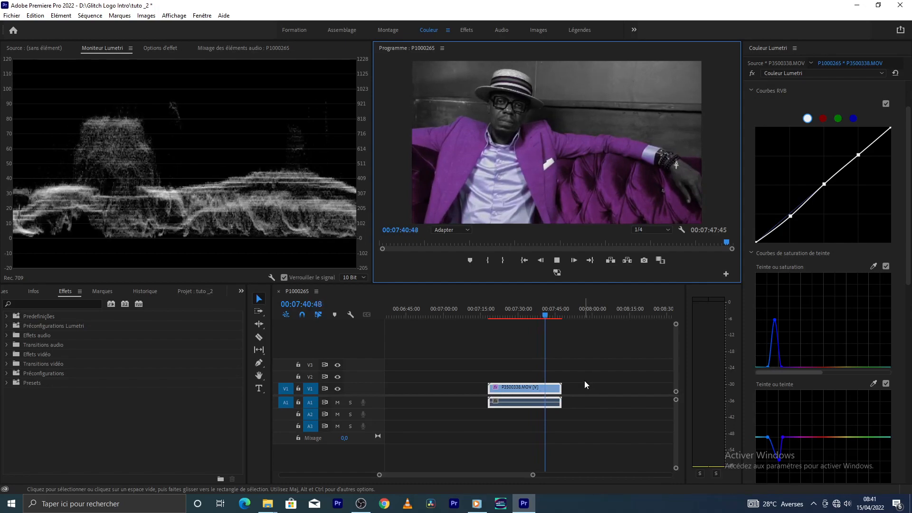